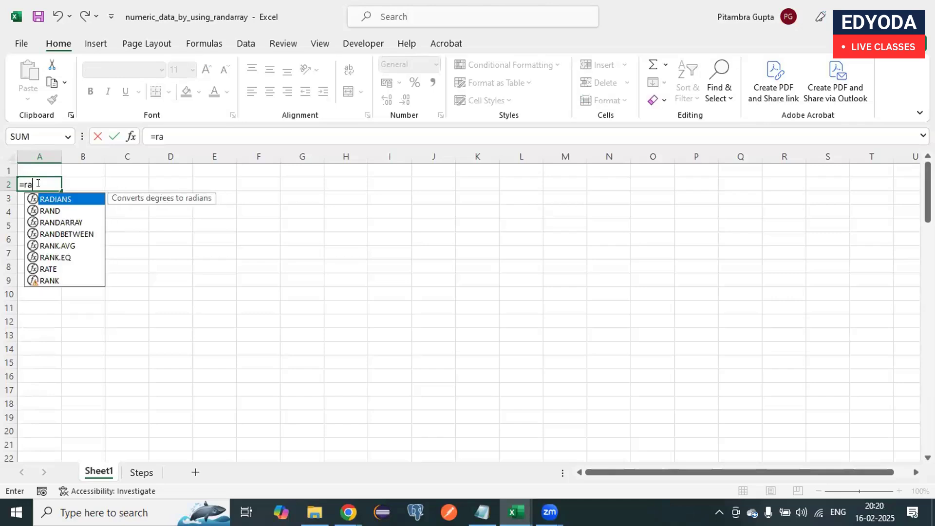
# - Complete the formula =RANDARRAY(100,20,1,1000,) in cell A2 to fill 100 rows and 20 columns, leaving the integer argument blank
pyautogui.write('y(')
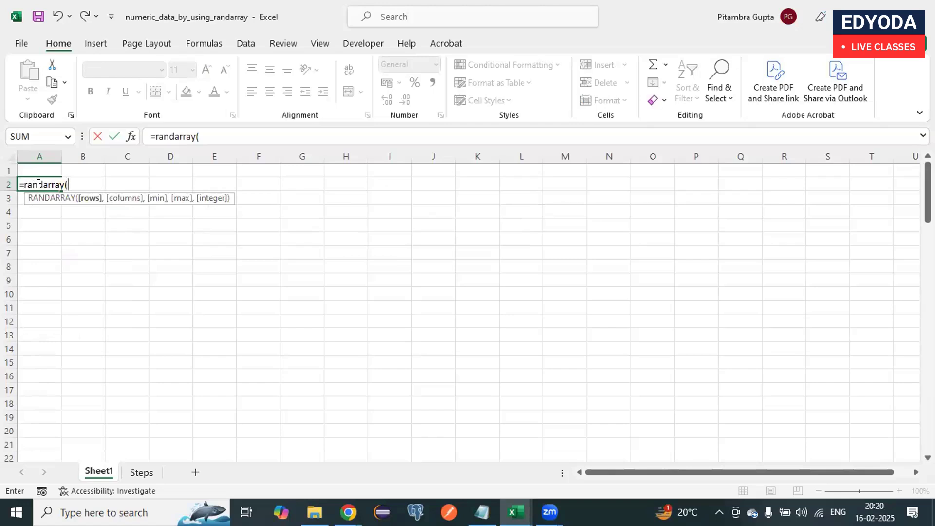
pyautogui.click(206, 138)
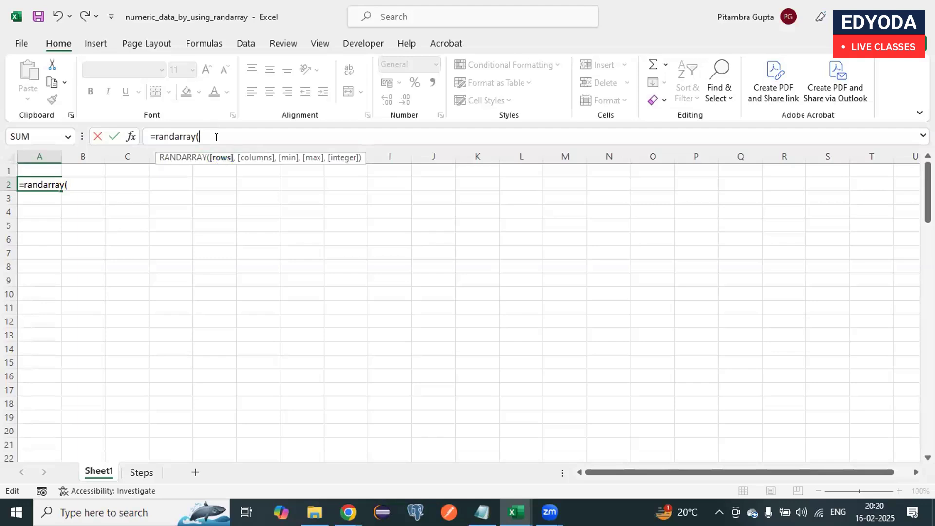
pyautogui.write('100,')
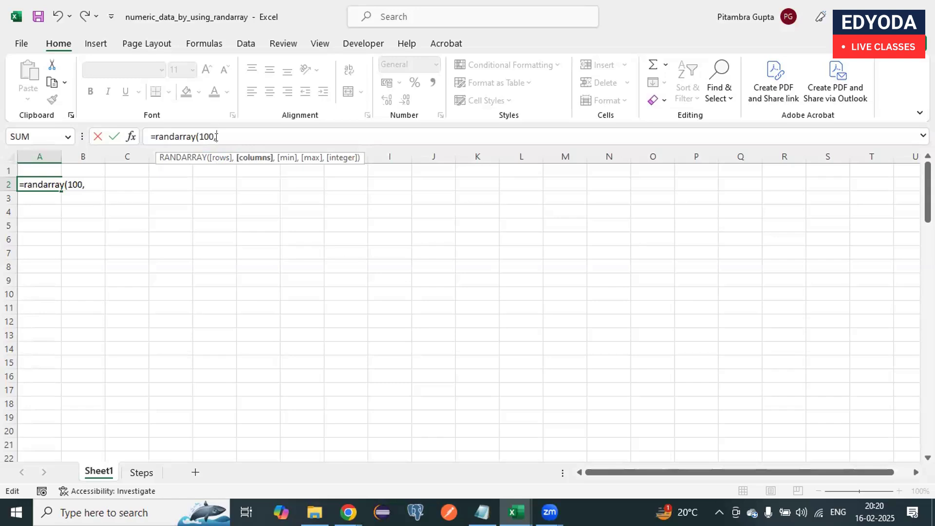
pyautogui.write('20,1')
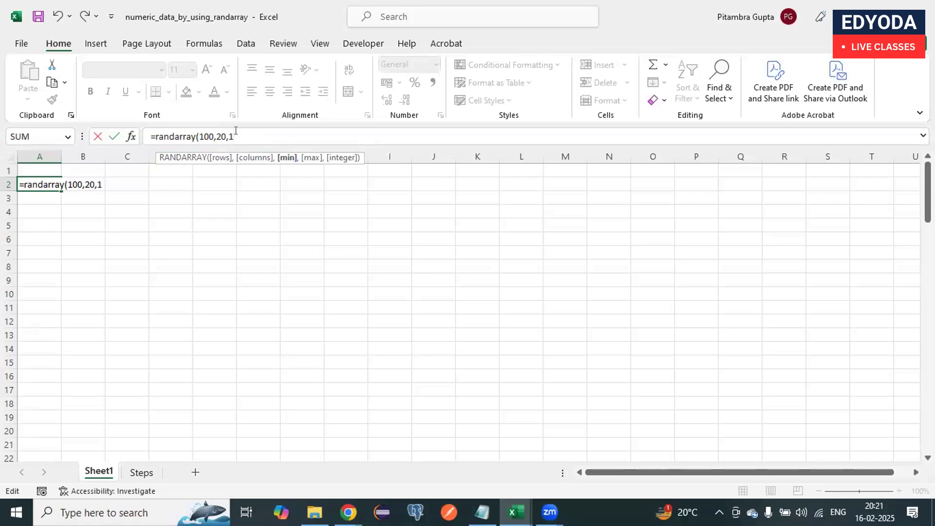
pyautogui.write(',')
pyautogui.write('100')
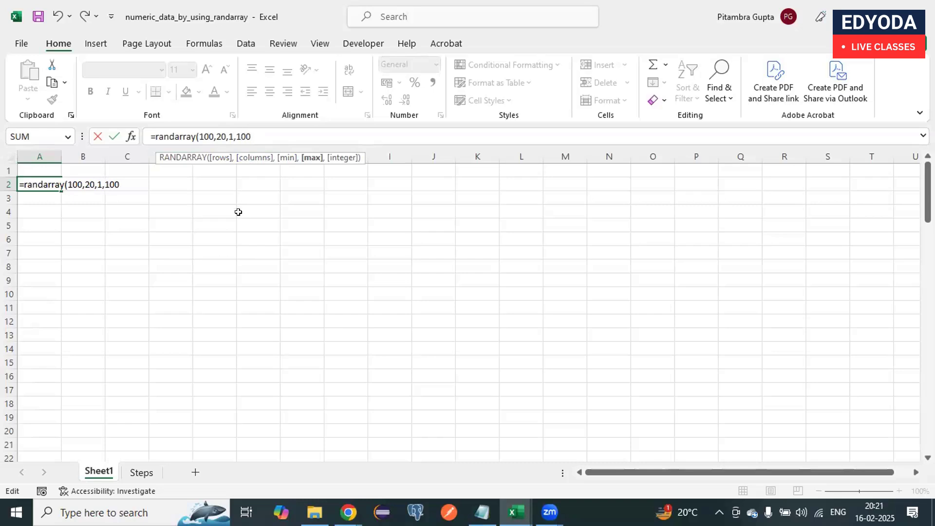
pyautogui.write('0,')
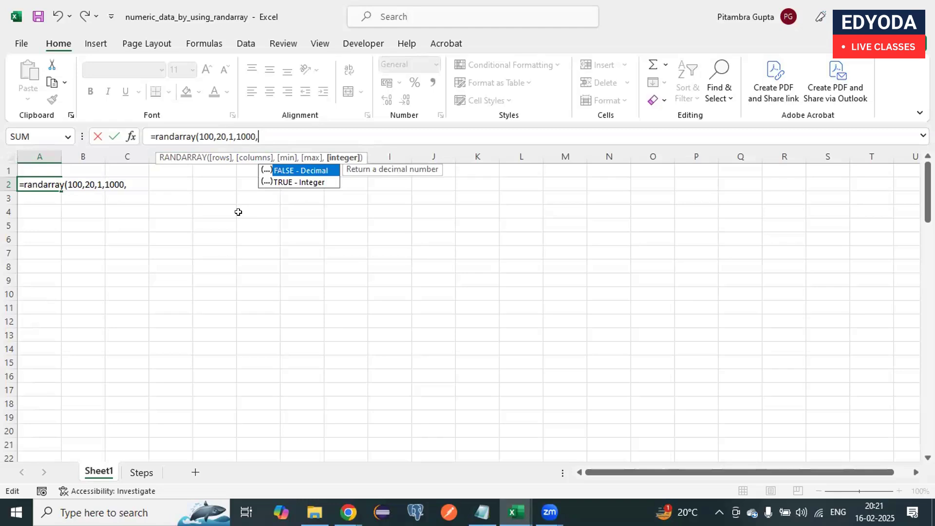
pyautogui.click(290, 183)
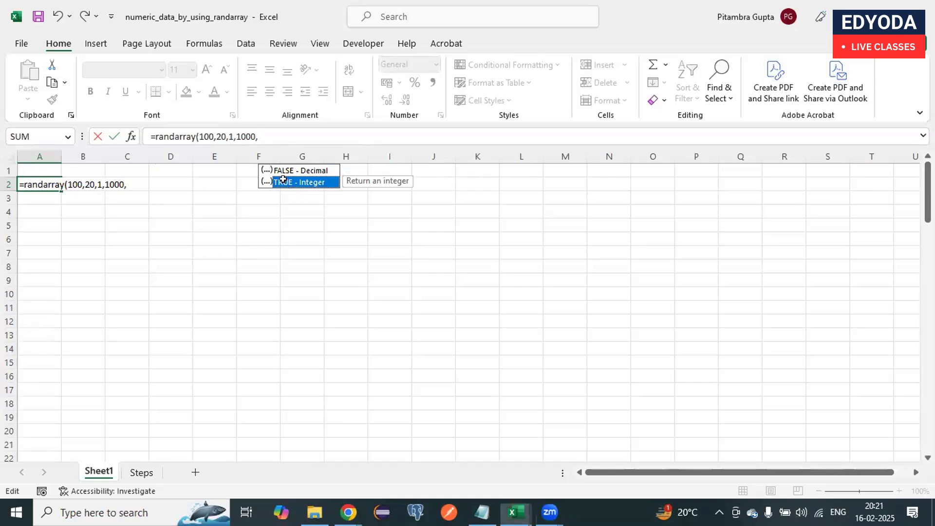
pyautogui.press('Return')
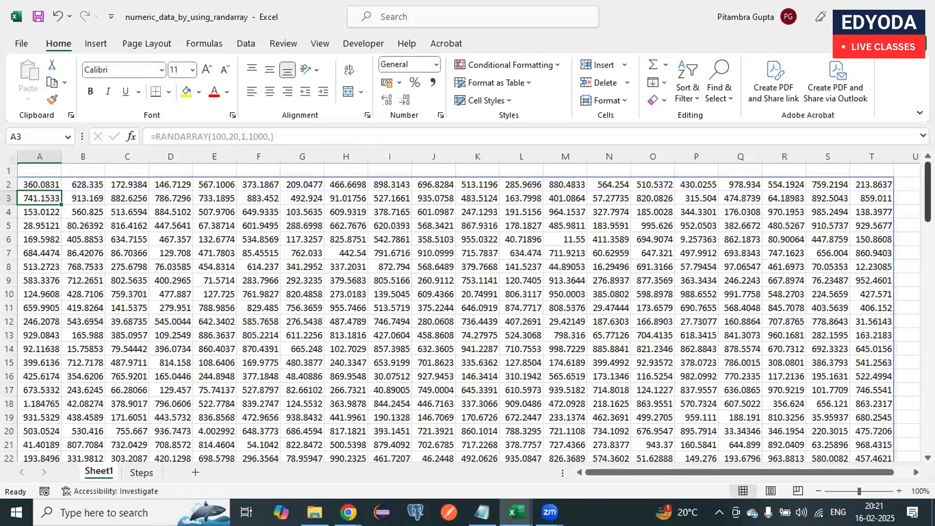
# - Examine the generated random numbers across the array and check the formula shown for the source and spilled cells
pyautogui.moveTo(927, 192); pyautogui.dragTo(927, 422)
pyautogui.scroll(20, 315, 239)
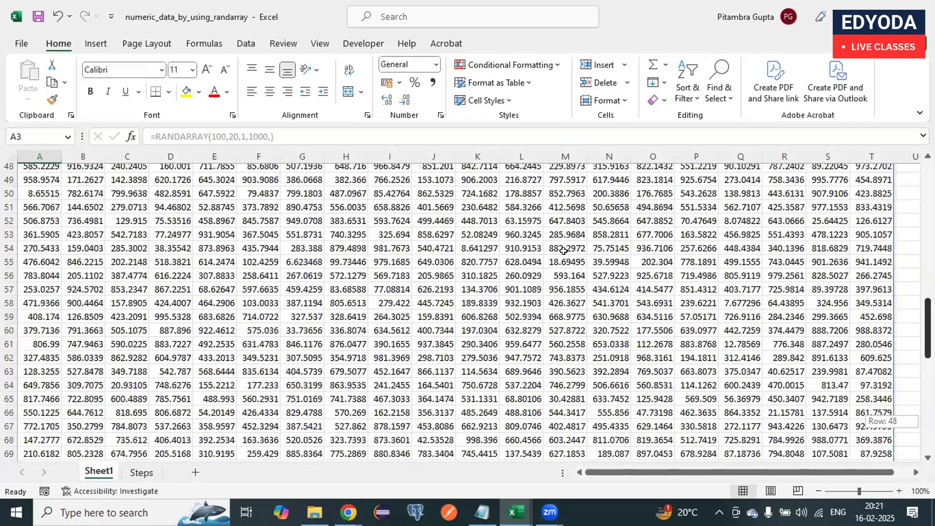
pyautogui.click(316, 239)
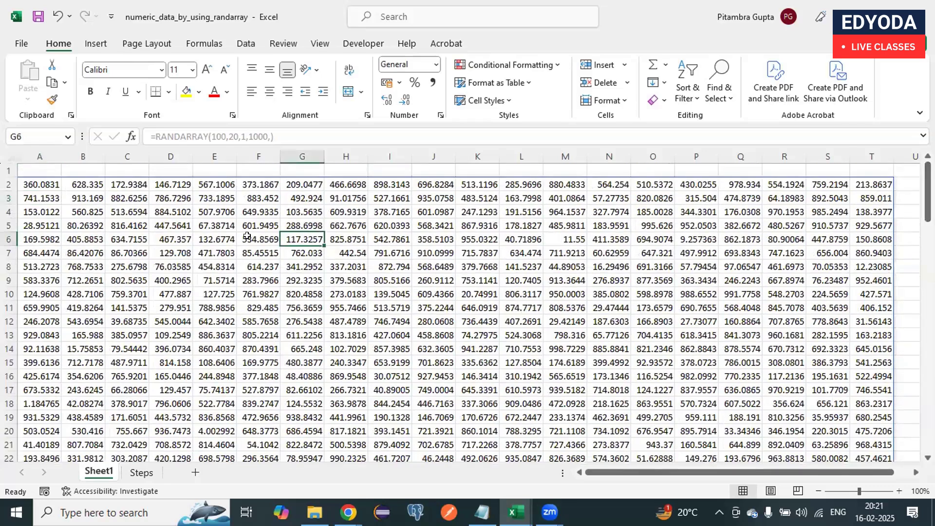
pyautogui.click(248, 291)
pyautogui.click(298, 267)
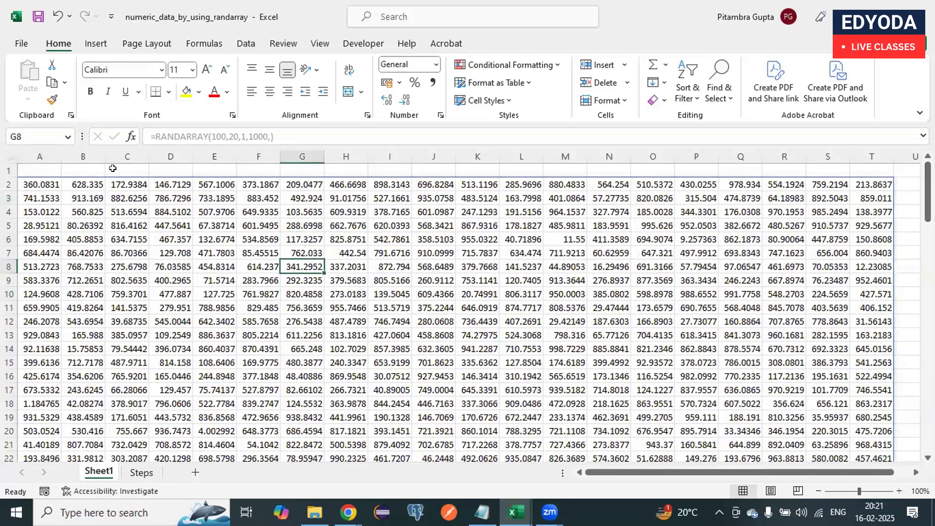
pyautogui.press('Left')
pyautogui.press('Left')
pyautogui.press('Left')
pyautogui.press('Left')
pyautogui.press('Up')
pyautogui.press('Up')
pyautogui.press('Up')
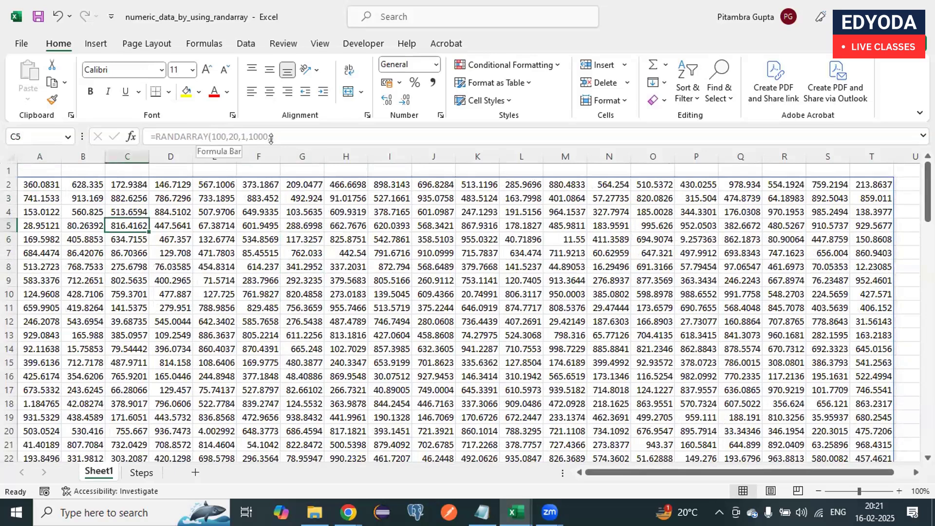
pyautogui.press('Down')
pyautogui.press('Down')
pyautogui.press('Down')
pyautogui.press('Down')
pyautogui.press('Down')
pyautogui.press('Down')
pyautogui.press('Down')
pyautogui.hotkey('shift', 'Right')
pyautogui.hotkey('shift', 'Right')
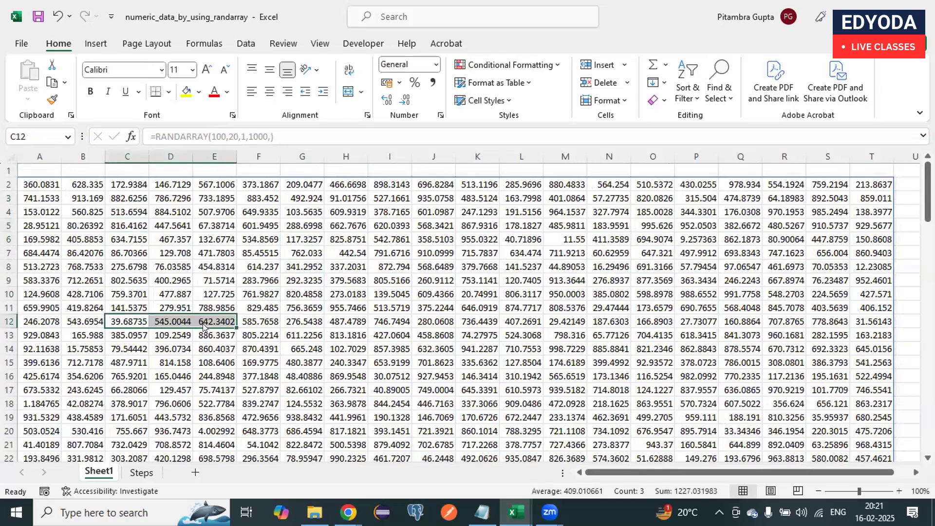
pyautogui.click(42, 183)
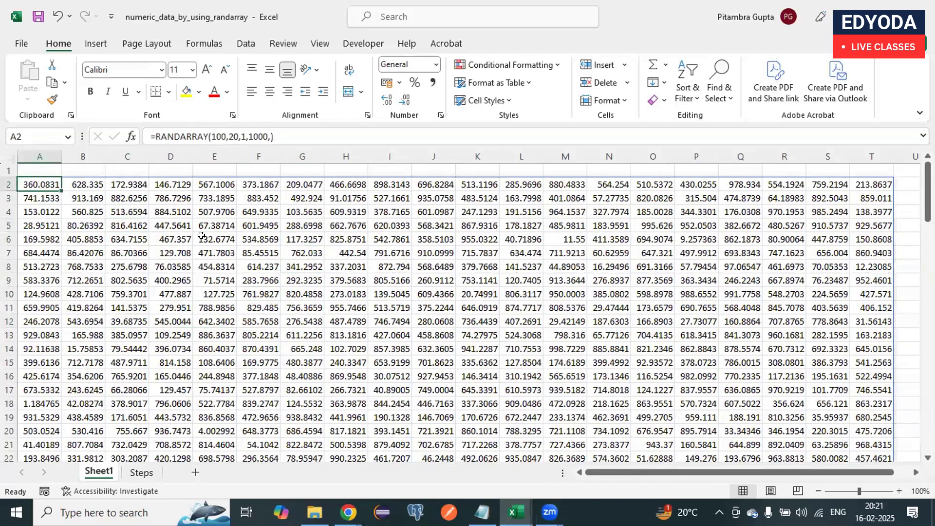
pyautogui.press('Right')
pyautogui.press('Right')
# - Recalculate the worksheet three times from different cells to regenerate the random numbers
pyautogui.click(222, 206)
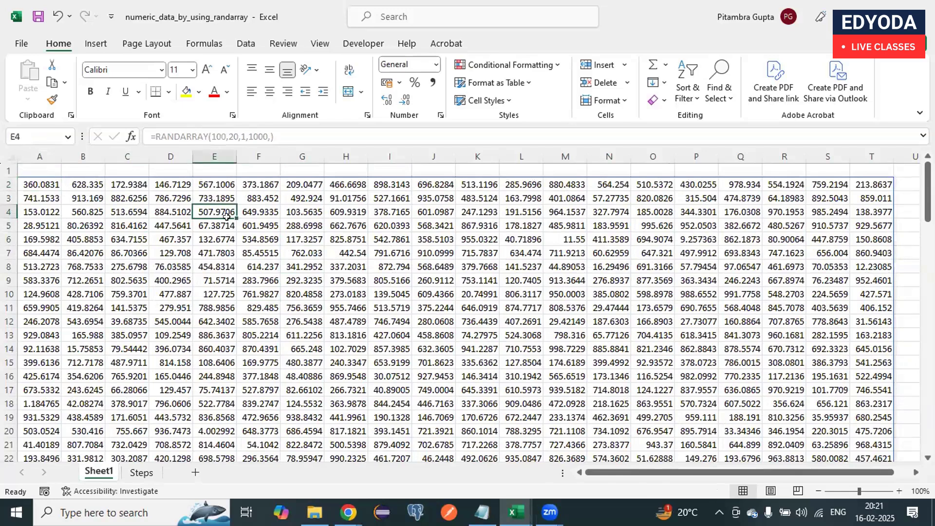
pyautogui.press('F9')
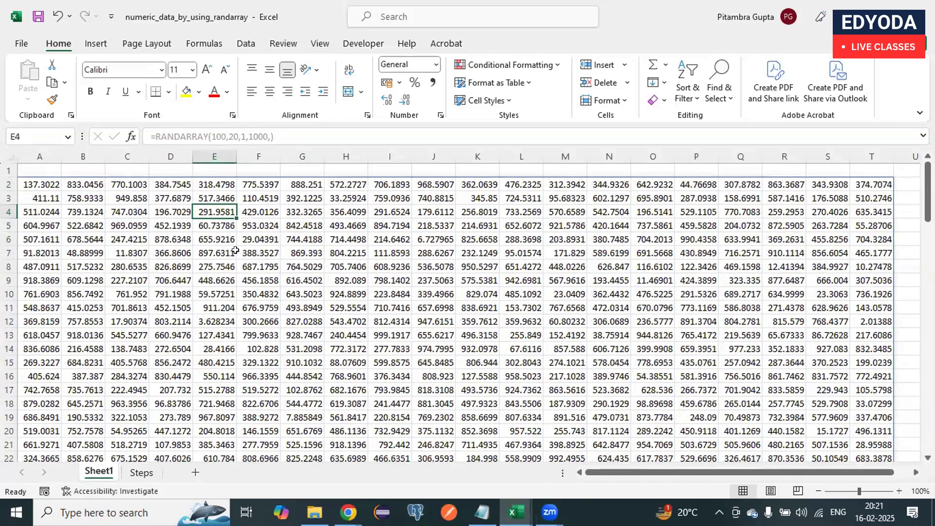
pyautogui.click(313, 235)
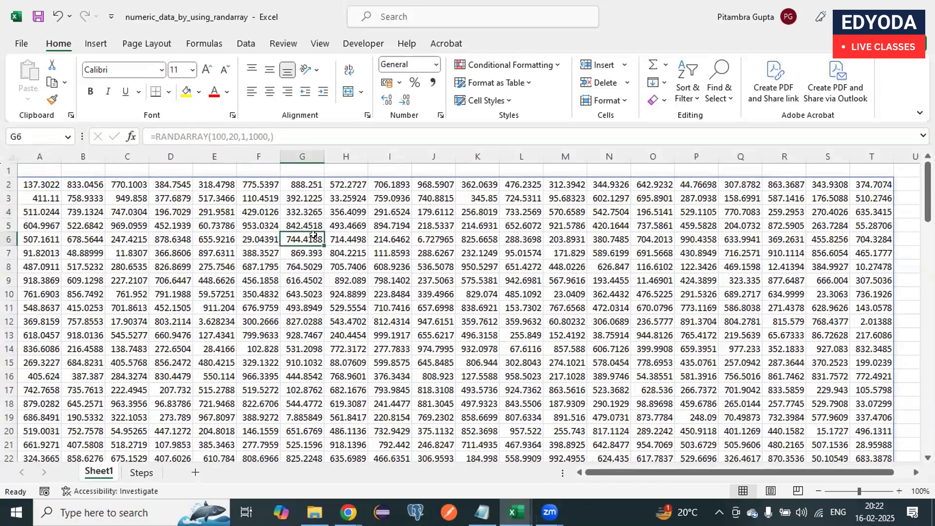
pyautogui.press('F9')
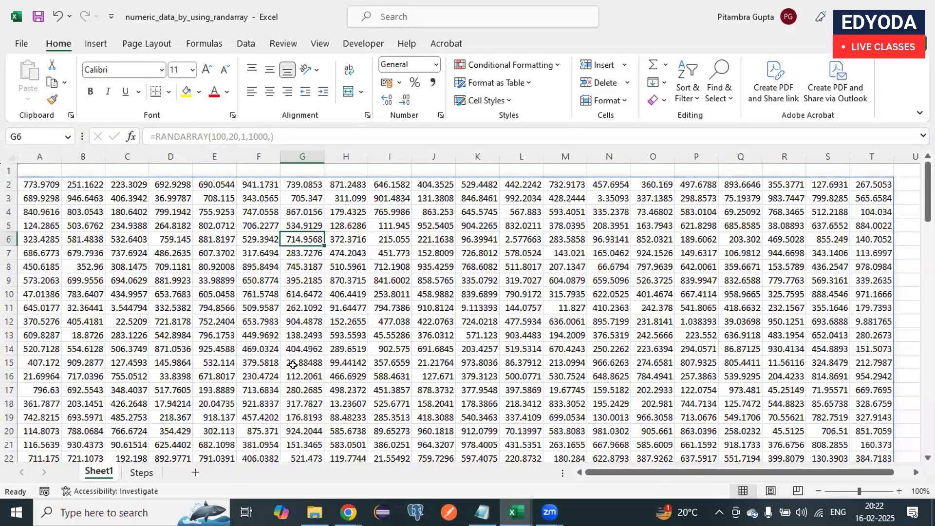
pyautogui.click(353, 292)
pyautogui.press('F9')
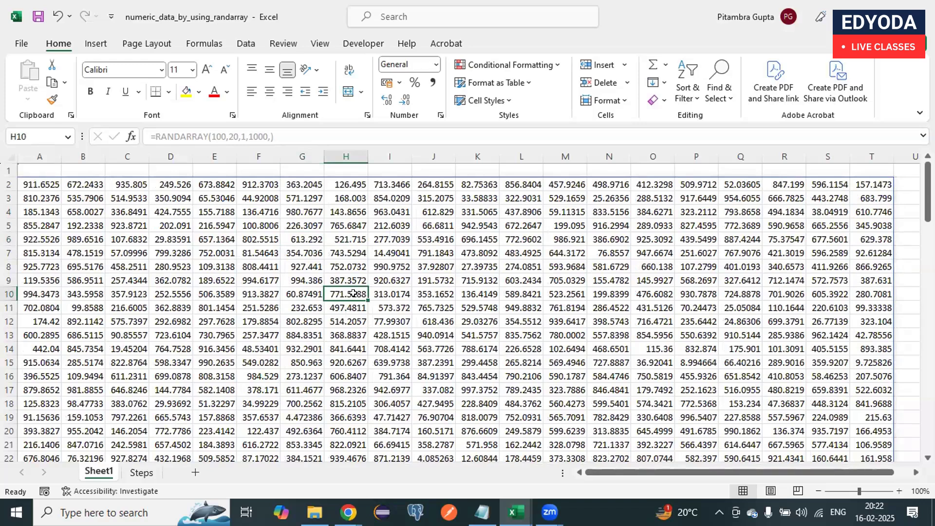
pyautogui.click(414, 242)
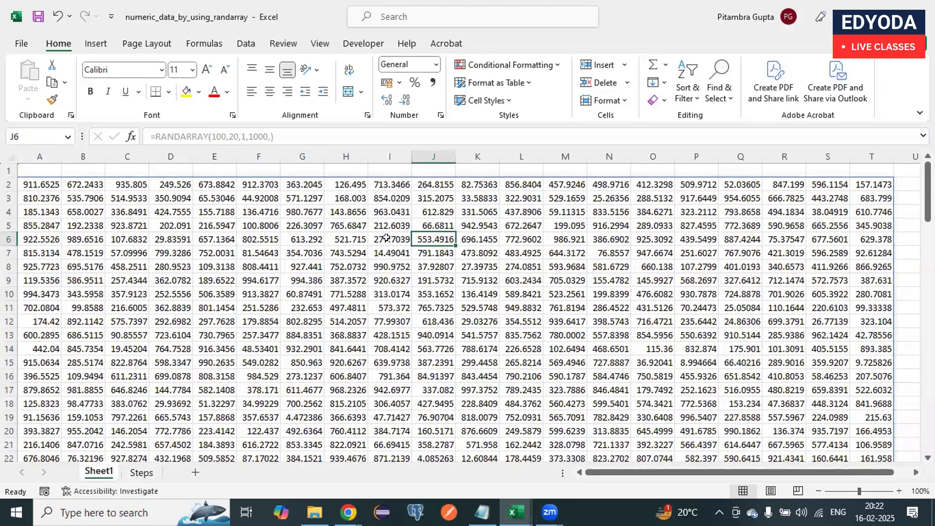
pyautogui.click(396, 360)
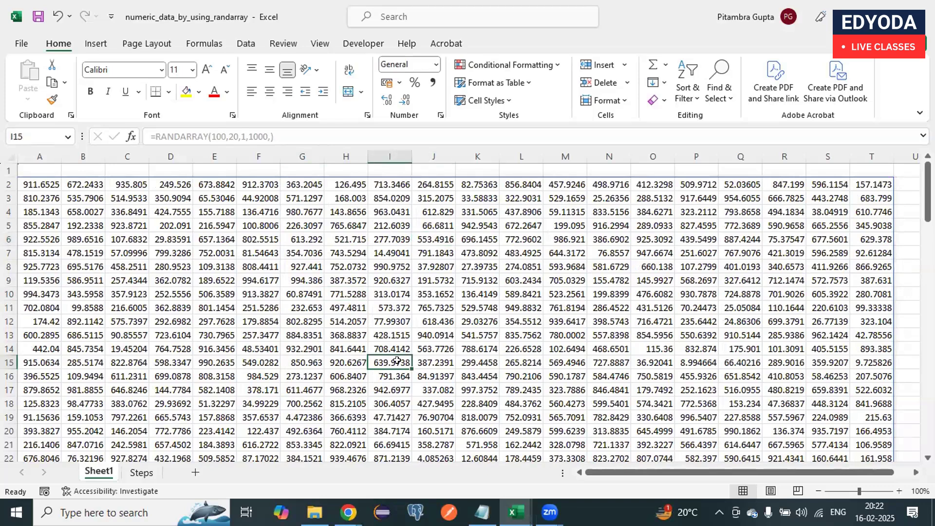
pyautogui.click(387, 240)
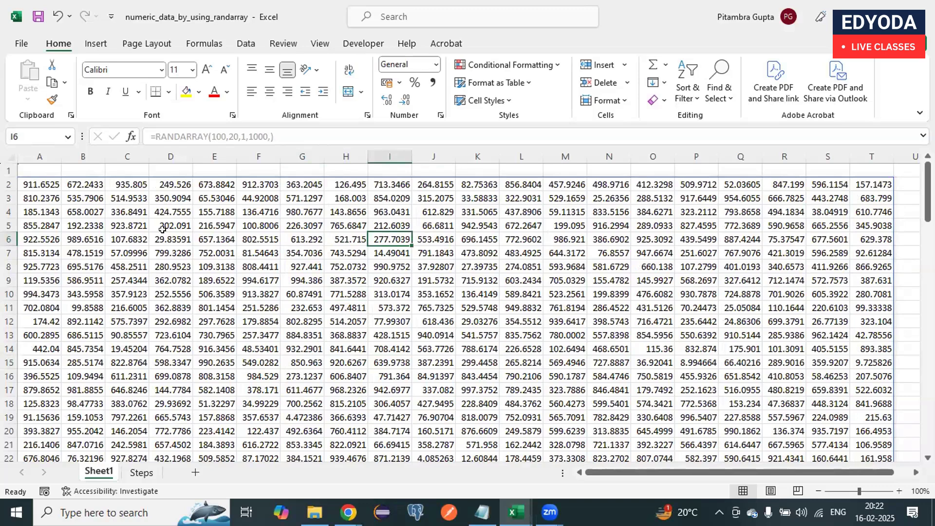
pyautogui.click(241, 263)
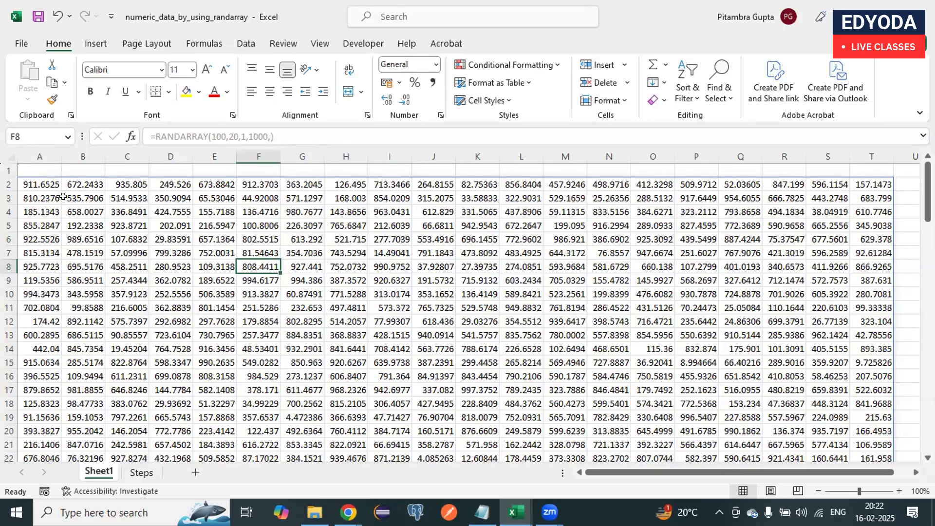
# - Copy the entire random-number array starting at A2 and try to paste it as values starting in cell A1
pyautogui.click(46, 182)
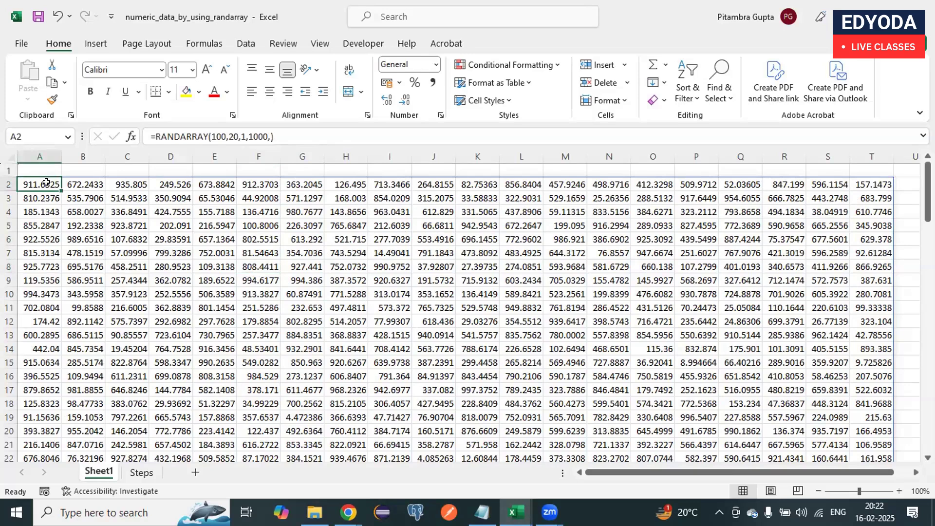
pyautogui.hotkey('ctrl', 'shift', 'Right')
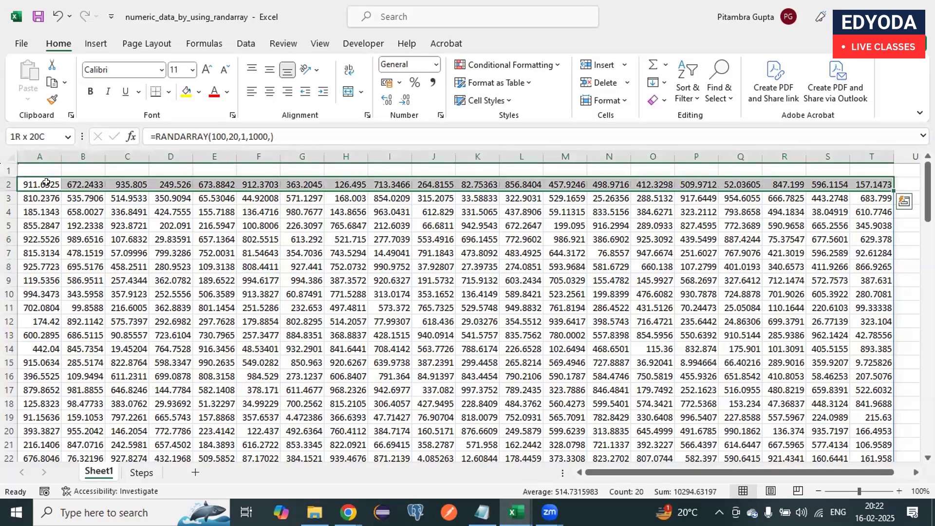
pyautogui.hotkey('ctrl', 'shift', 'Down')
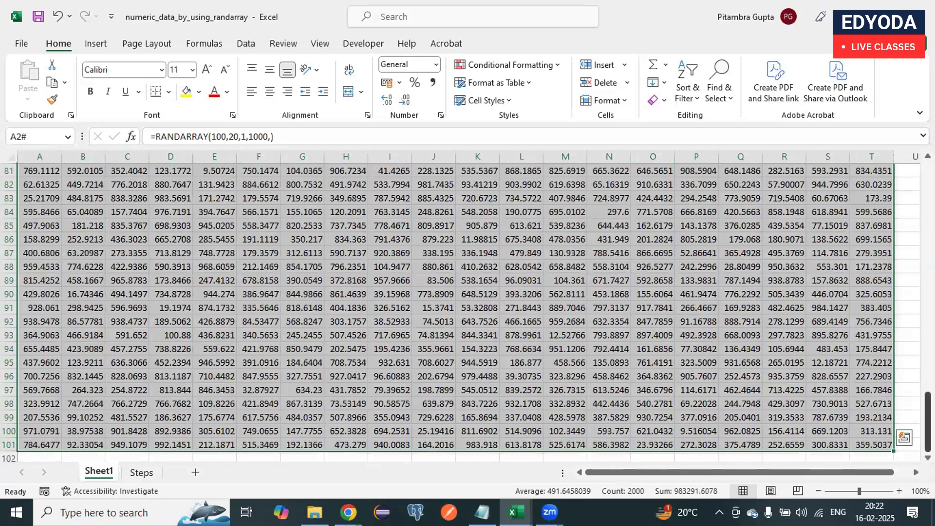
pyautogui.scroll(20, 561, 258)
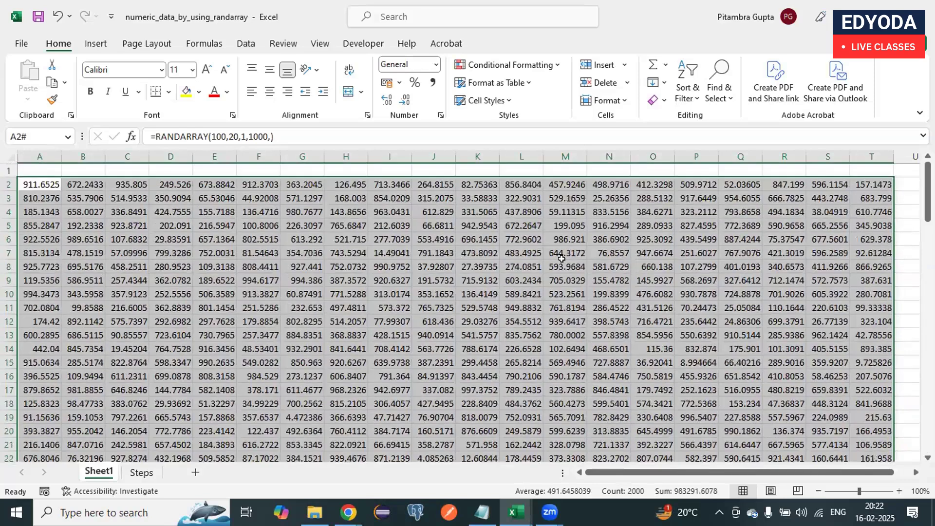
pyautogui.hotkey('ctrl', 'c')
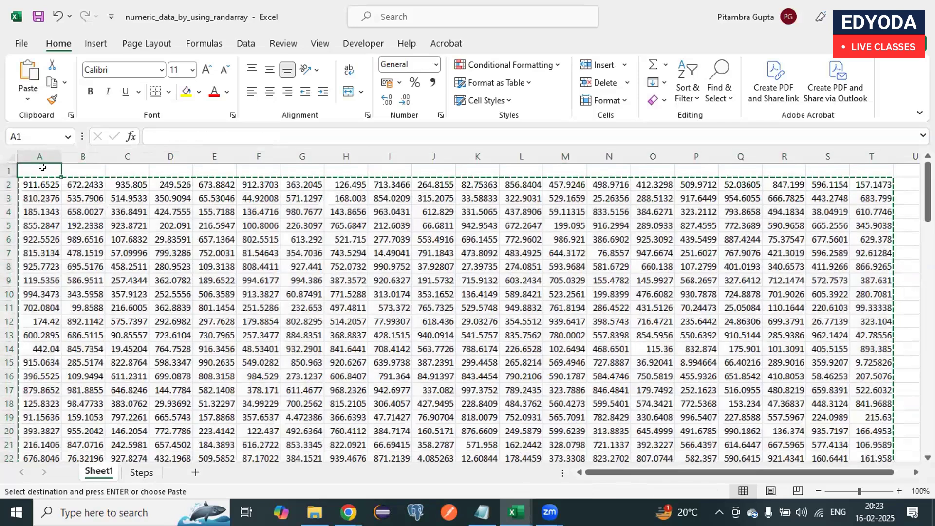
pyautogui.click(39, 168)
pyautogui.click(28, 99)
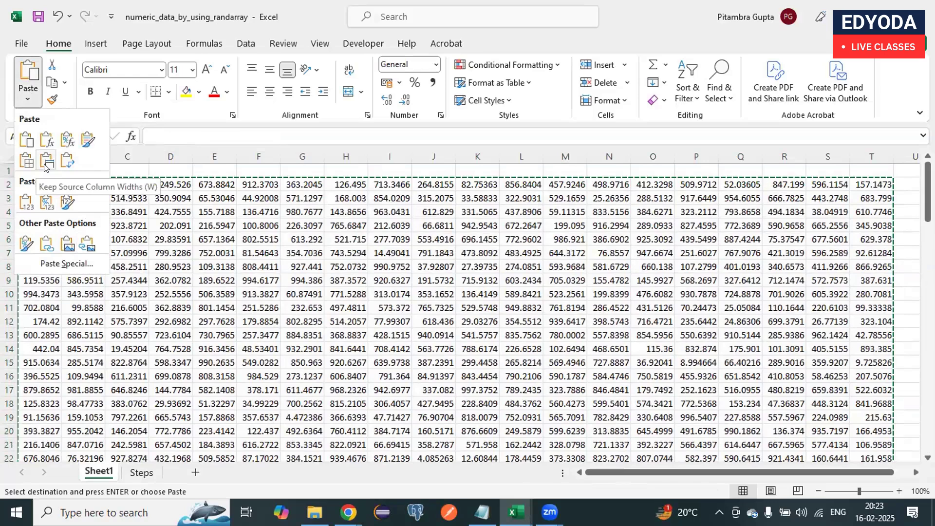
pyautogui.click(28, 200)
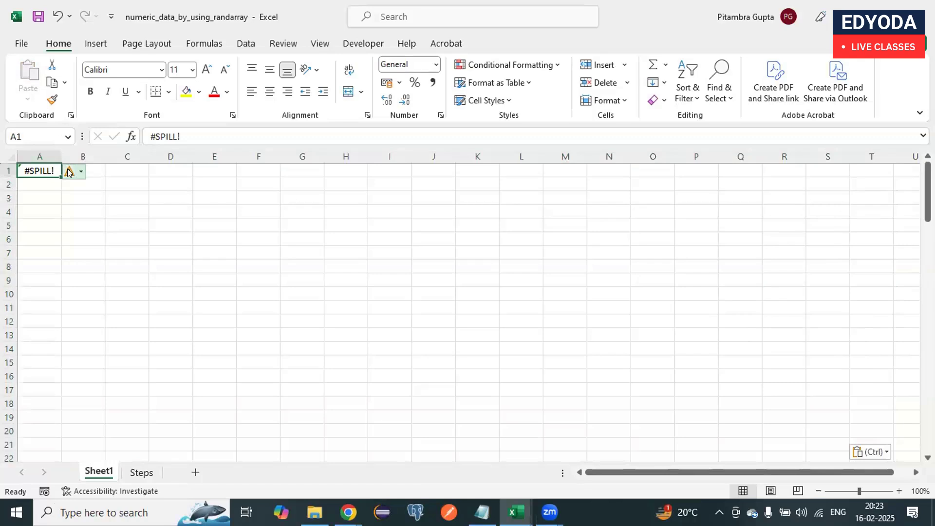
# - Clear the pasted content from cell A1
pyautogui.click(41, 189)
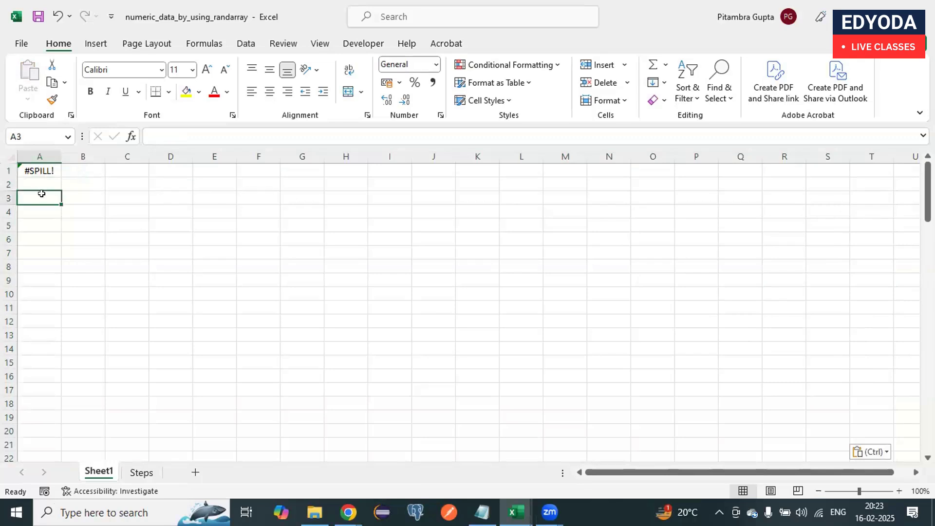
pyautogui.click(39, 164)
pyautogui.press('Delete')
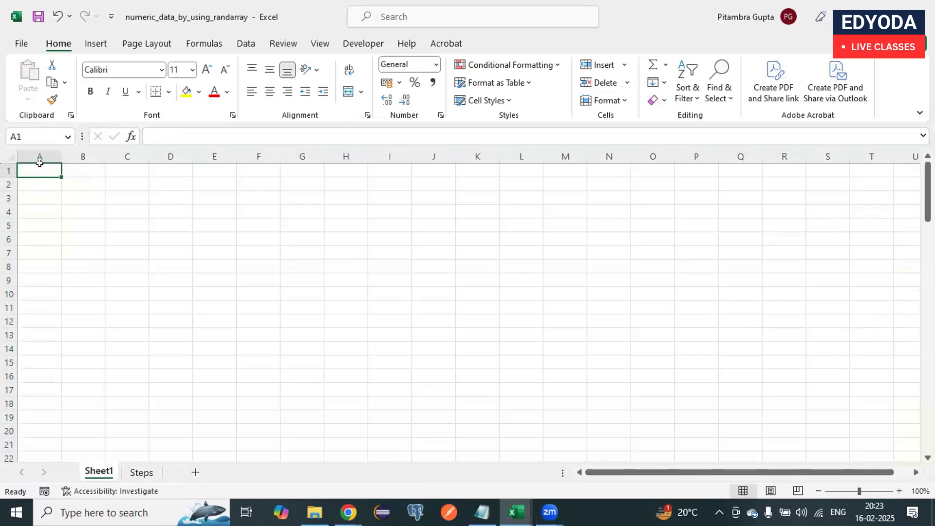
# - Enter =RANDARRAY(100,20,1,1000,TRUE) in cell A1 to generate 100 rows by 20 columns of random integers from 1 to 1000
pyautogui.press('Down')
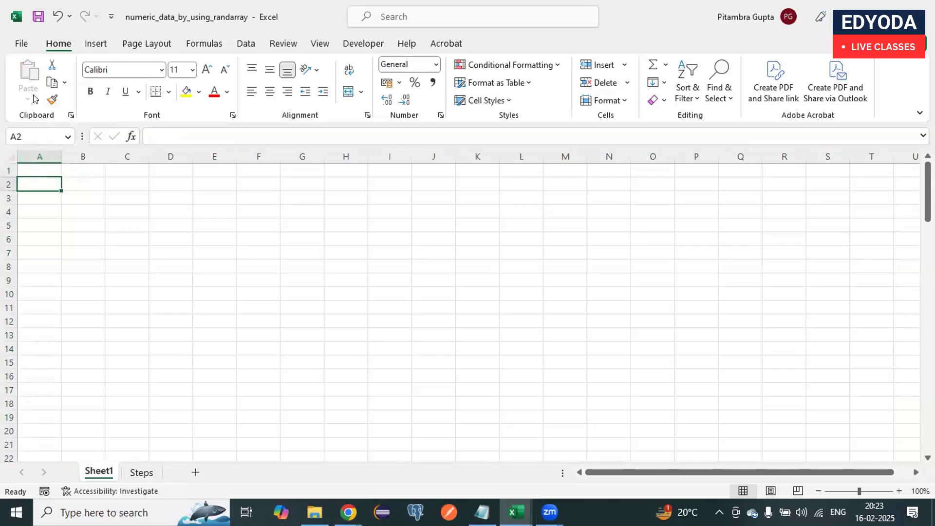
pyautogui.click(47, 167)
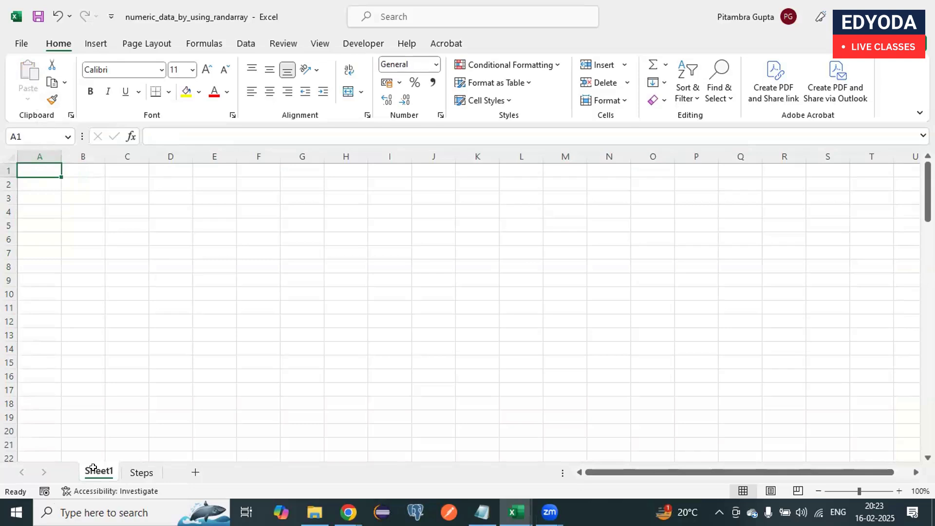
pyautogui.doubleClick(38, 169)
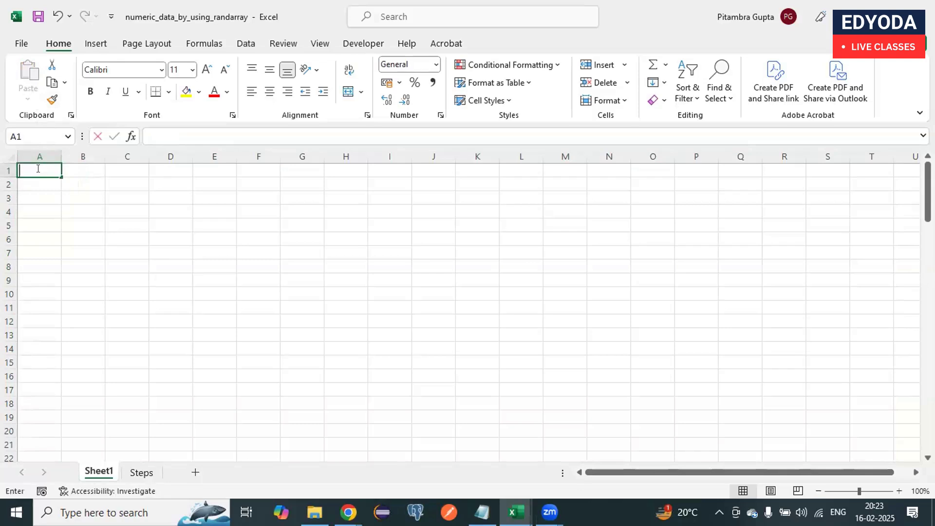
pyautogui.write('=ra')
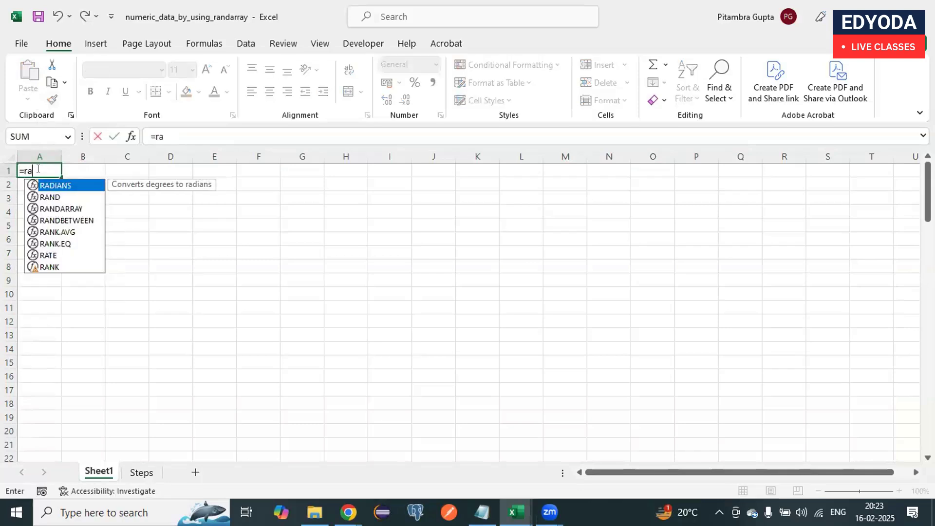
pyautogui.write('dnarr')
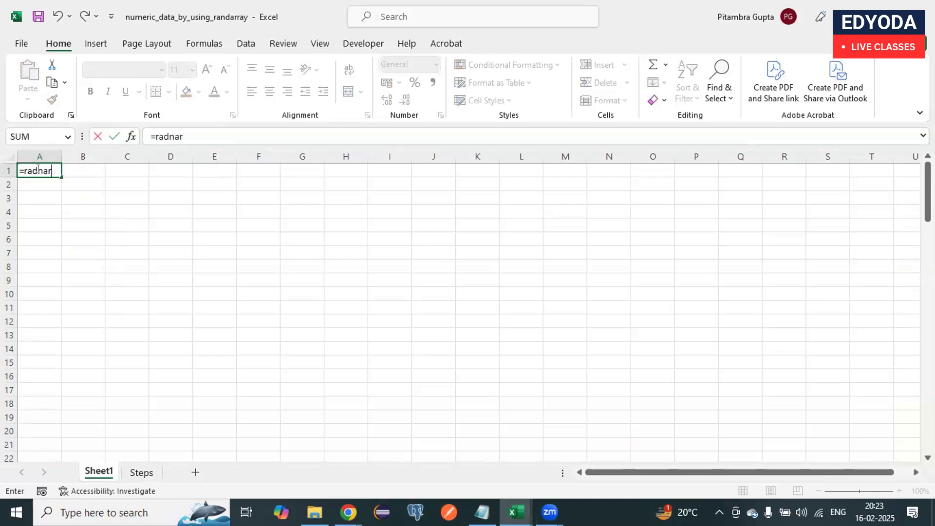
pyautogui.press('BackSpace')
pyautogui.press('BackSpace')
pyautogui.press('BackSpace')
pyautogui.press('BackSpace')
pyautogui.write('ndarray(')
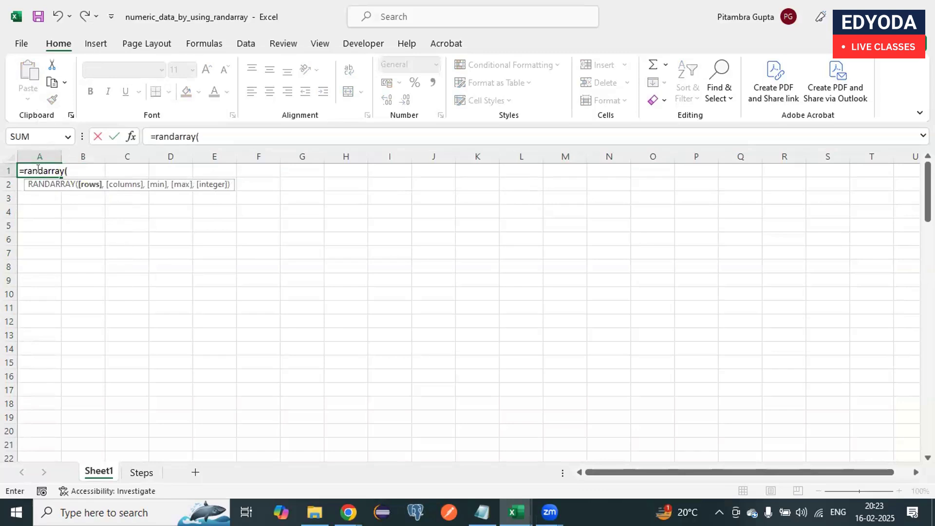
pyautogui.click(202, 137)
pyautogui.write('100,20,')
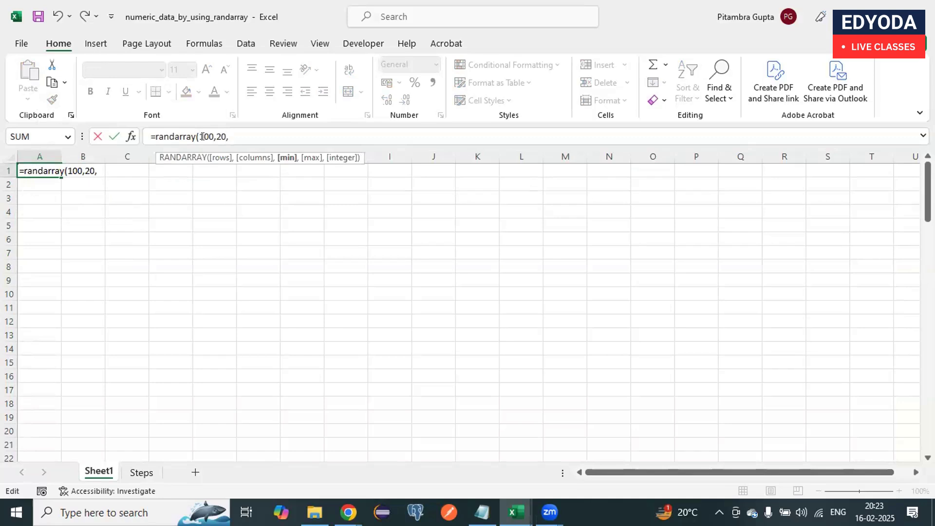
pyautogui.write('1,100')
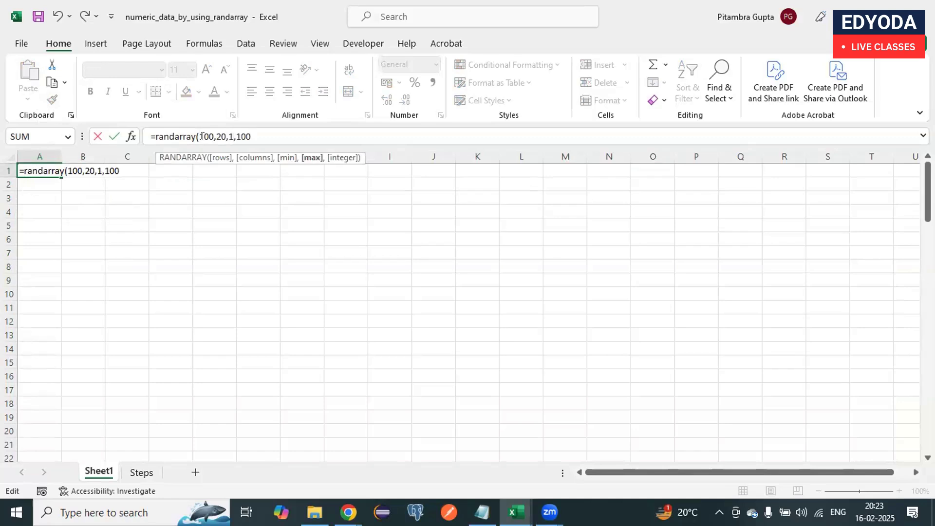
pyautogui.write('0,')
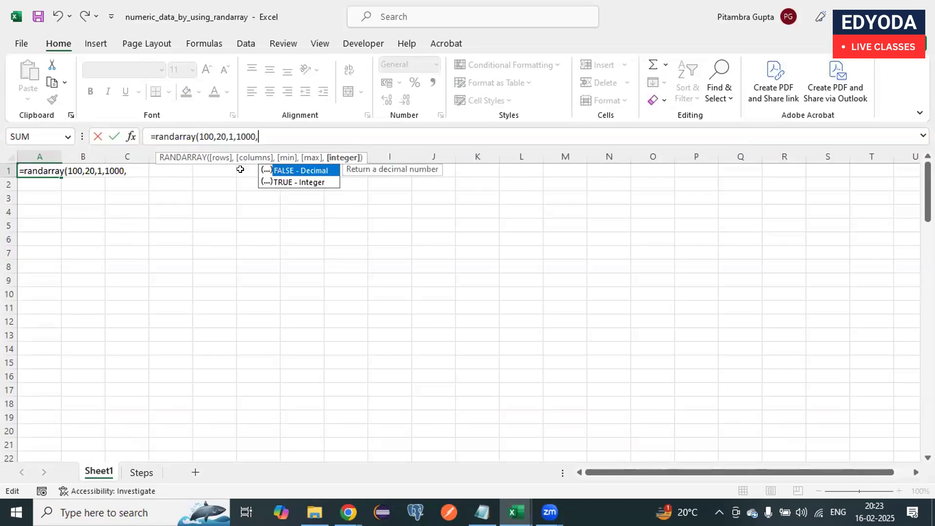
pyautogui.doubleClick(288, 182)
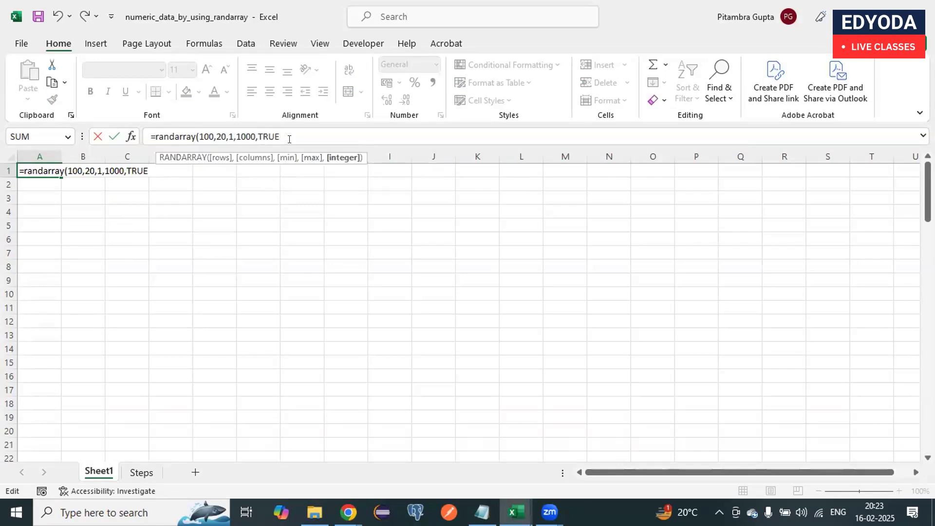
pyautogui.write(')')
pyautogui.press('Return')
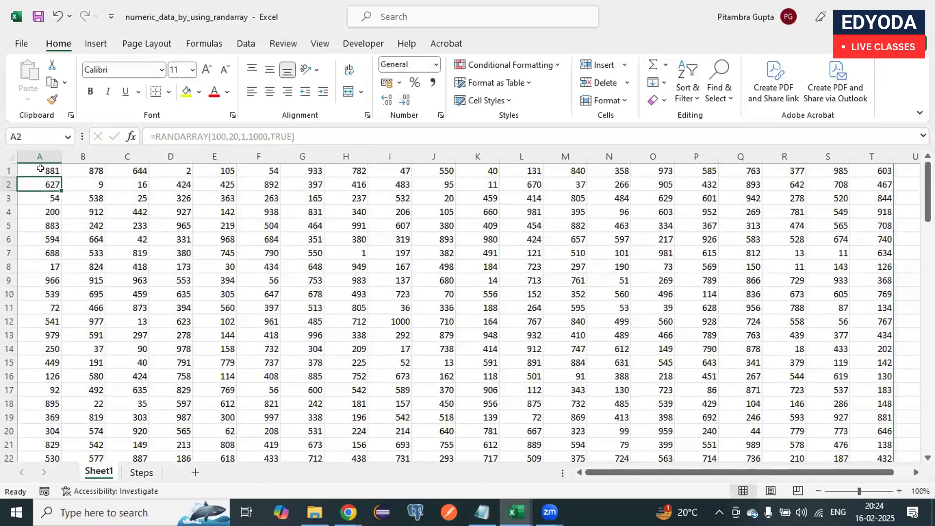
# - Copy the entire random-number array starting at A1 and paste it over itself as values only
pyautogui.click(41, 168)
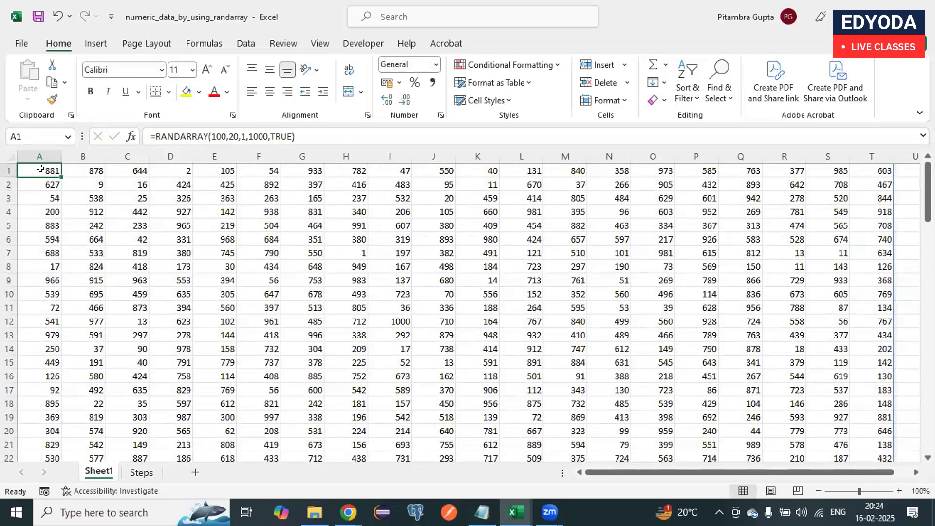
pyautogui.hotkey('ctrl', 'shift', 'Right')
pyautogui.hotkey('ctrl', 'shift', 'Down')
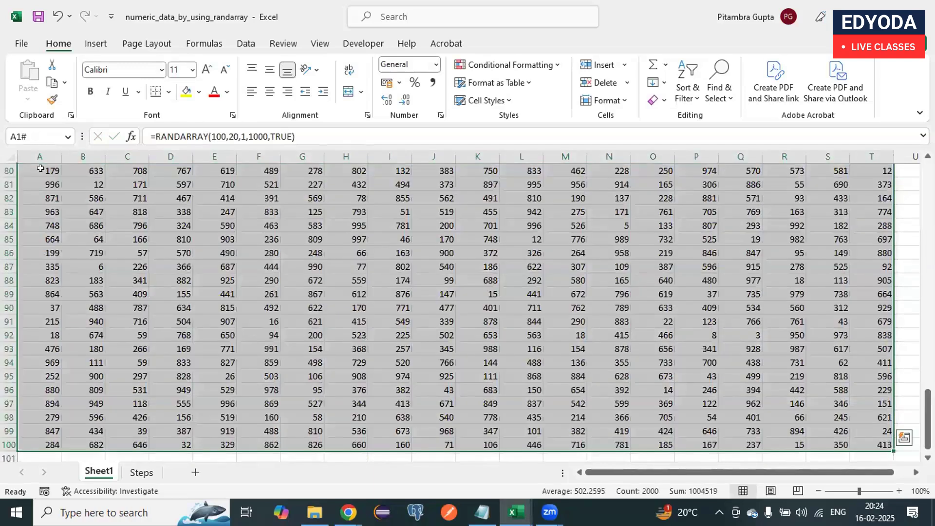
pyautogui.hotkey('ctrl', 'c')
pyautogui.scroll(20, 116, 215)
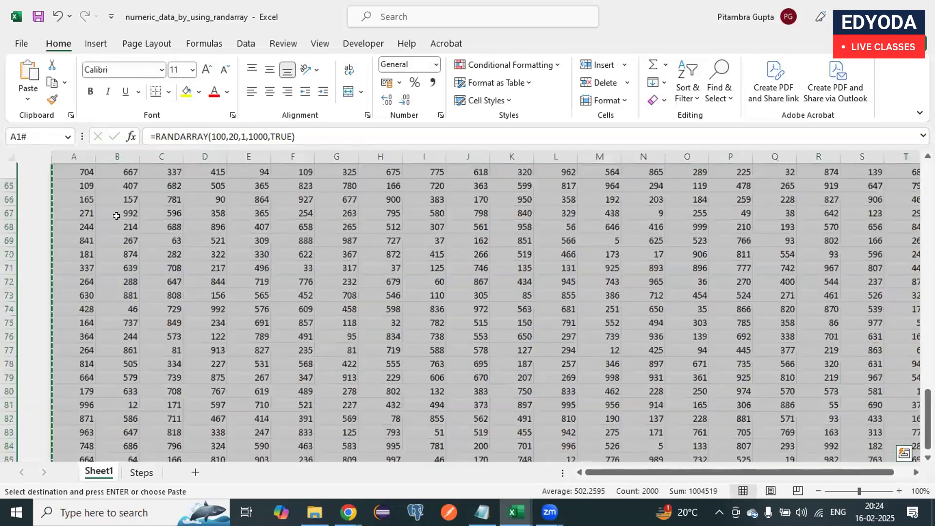
pyautogui.click(38, 165)
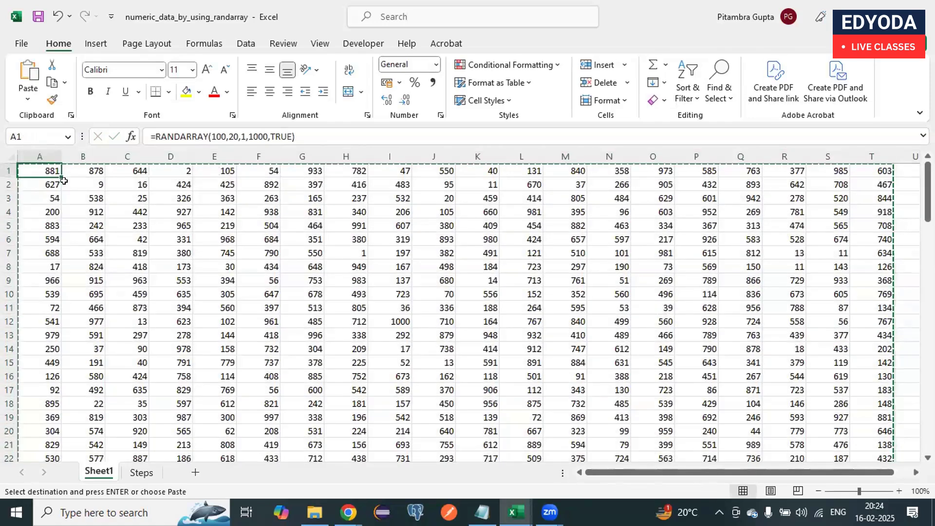
pyautogui.click(28, 97)
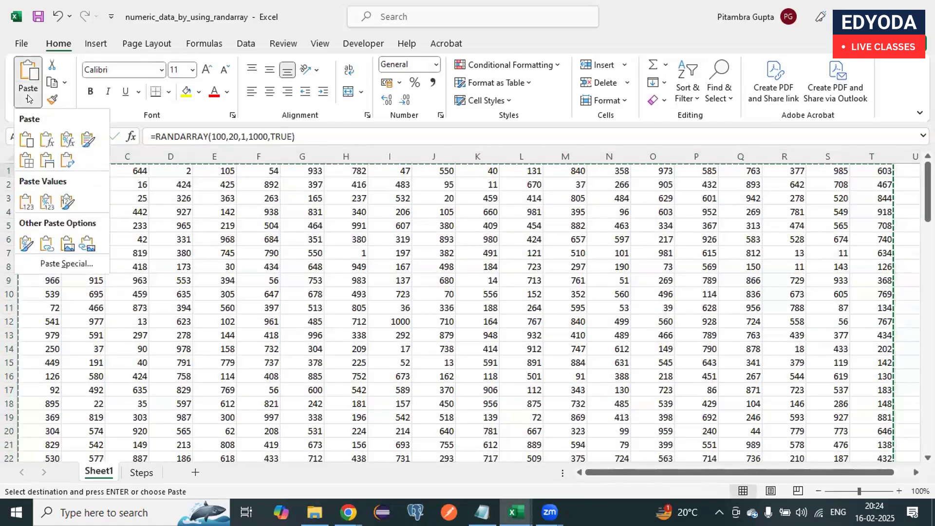
pyautogui.click(26, 201)
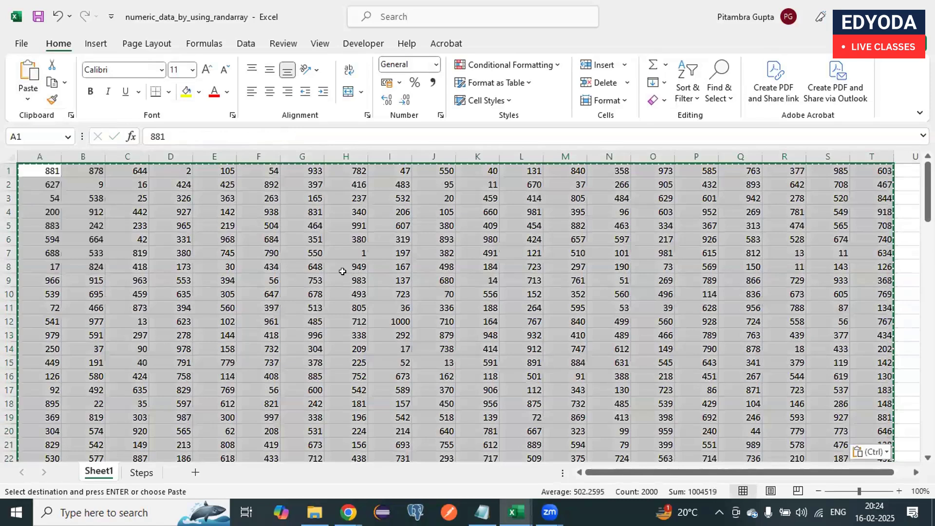
# - Check the contents of several cells in the block, including H6, H4 and E5, for plain values instead of the formula
pyautogui.click(342, 236)
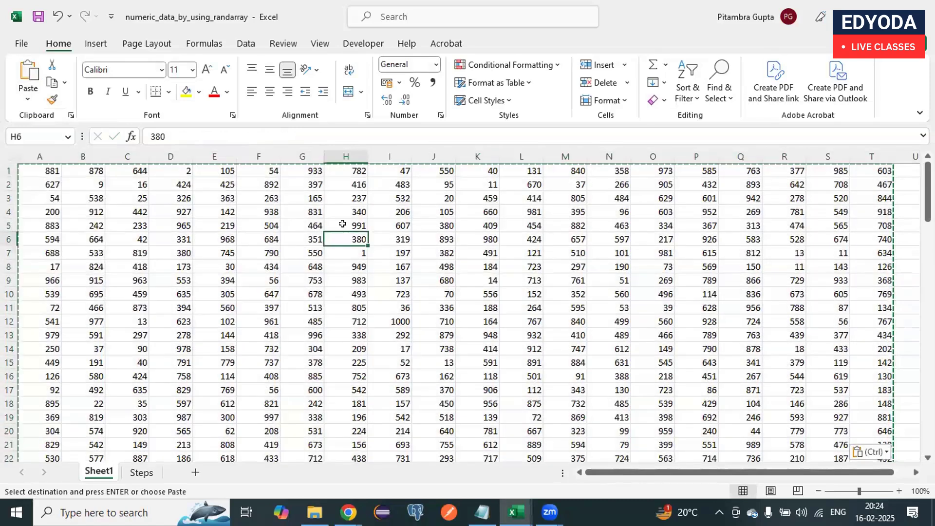
pyautogui.click(341, 214)
pyautogui.moveTo(179, 136); pyautogui.dragTo(135, 136)
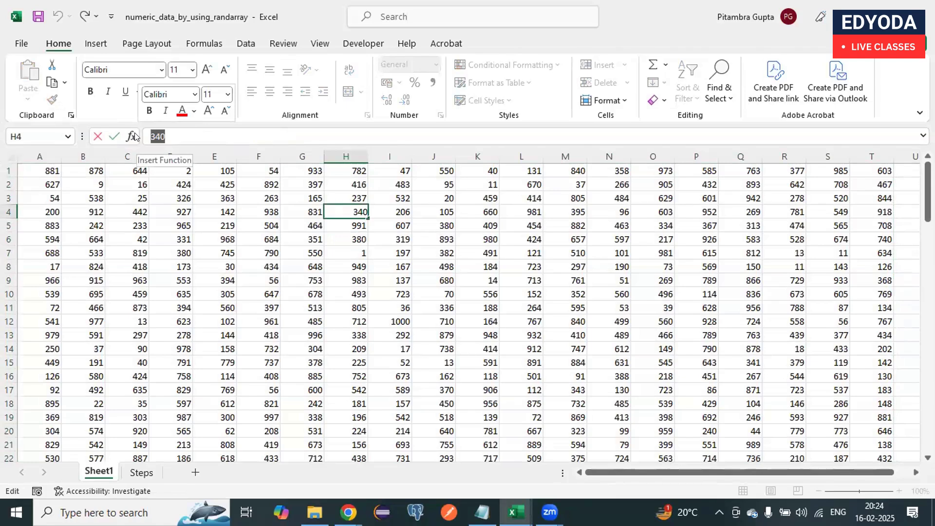
pyautogui.click(173, 200)
pyautogui.click(192, 222)
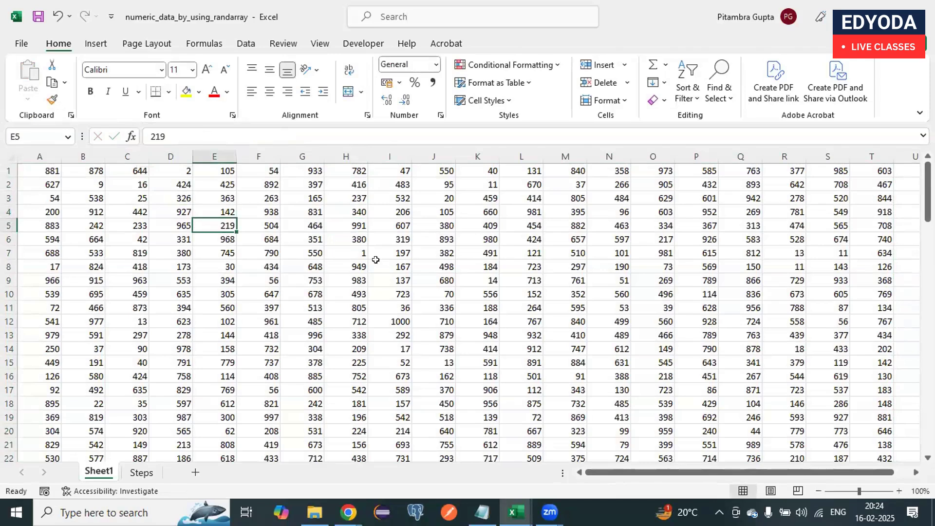
# - Delete the individual values in cells F3, F5 and I6
pyautogui.click(261, 196)
pyautogui.press('Delete')
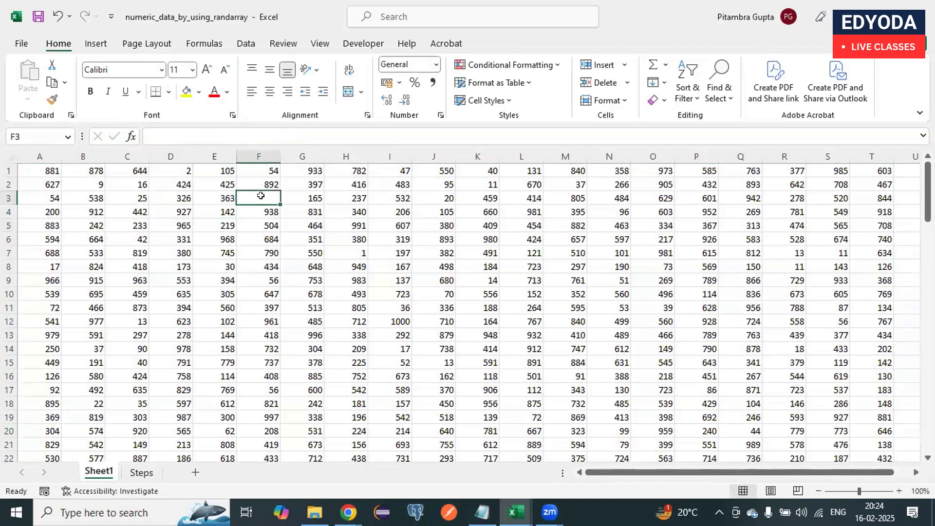
pyautogui.press('Down')
pyautogui.press('Down')
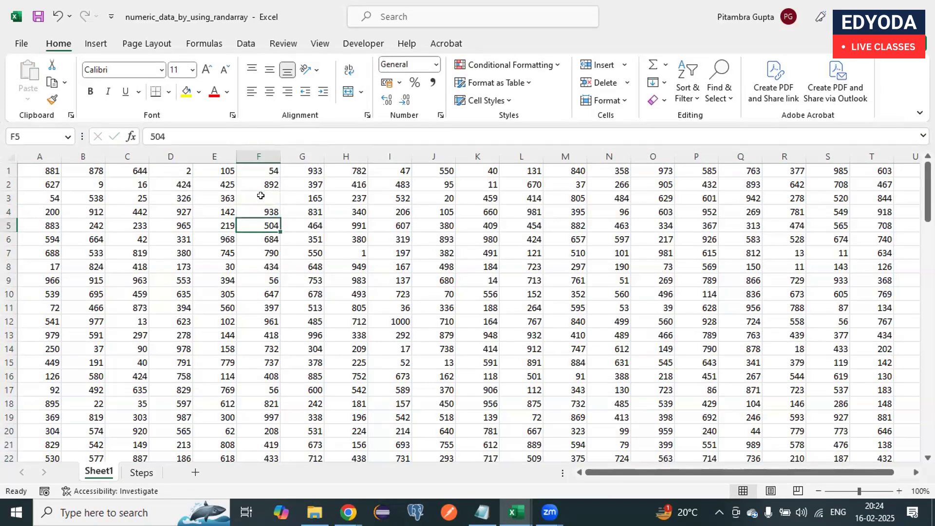
pyautogui.press('Delete')
pyautogui.click(369, 233)
pyautogui.press('Delete')
pyautogui.click(240, 305)
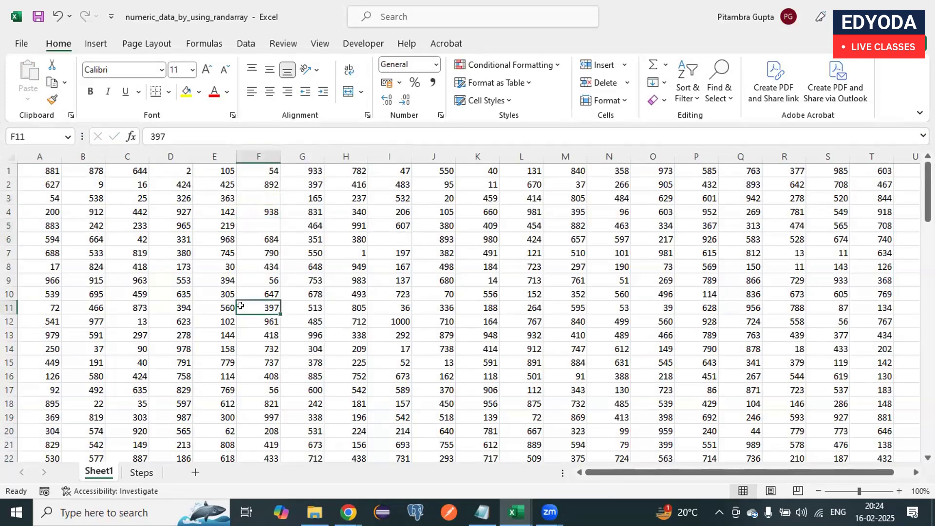